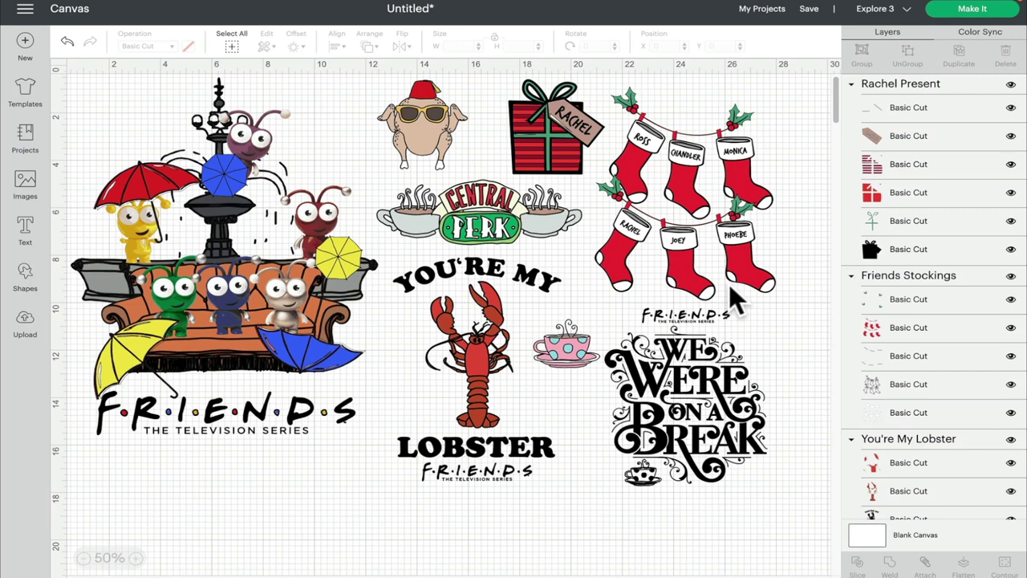
Open the image library and search all images for "friends", refining the search to "friends warner".
left_click(30, 194)
left_click(436, 91)
type("fr")
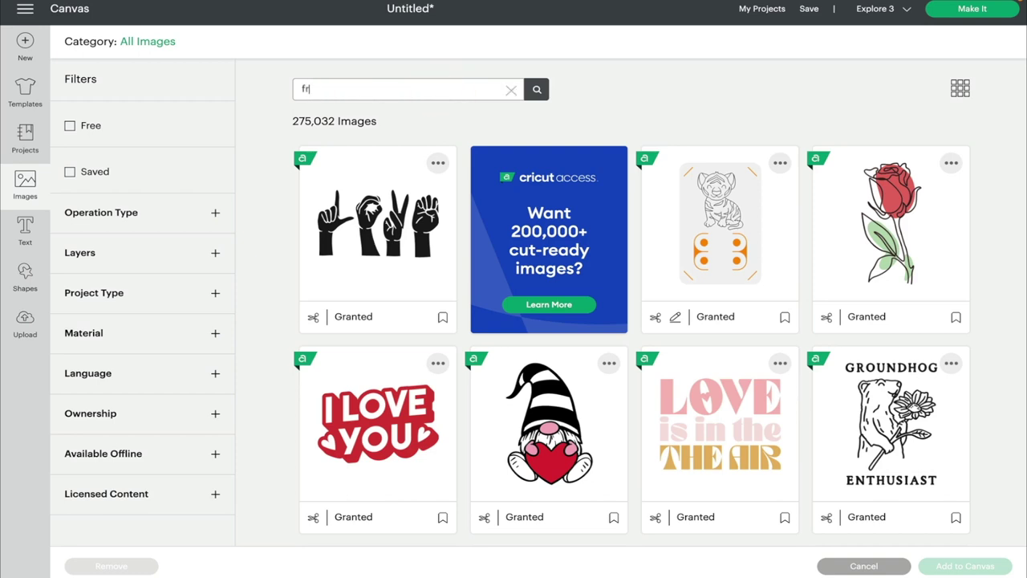
type("iends")
key("Return")
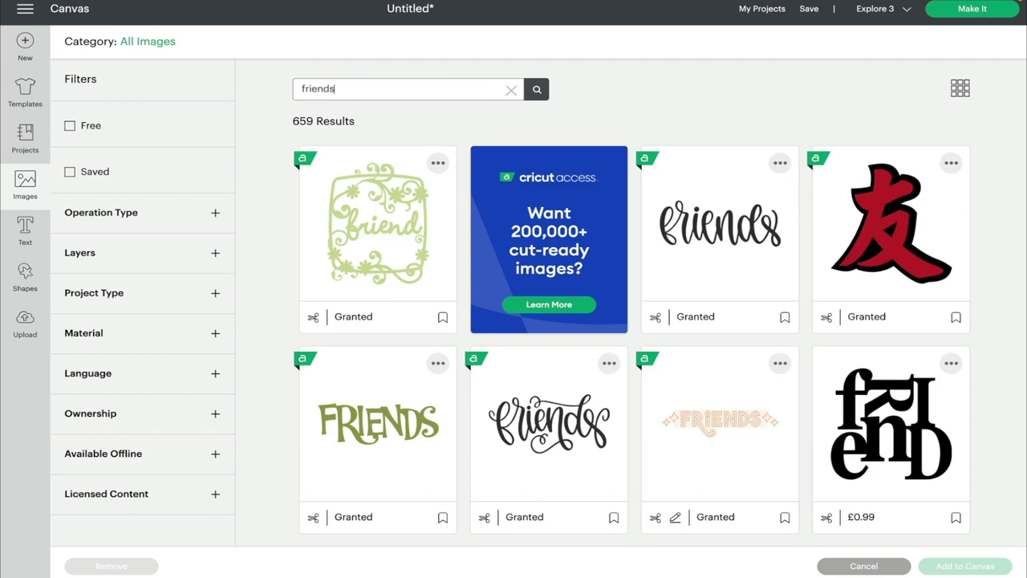
type("warner")
key("Return")
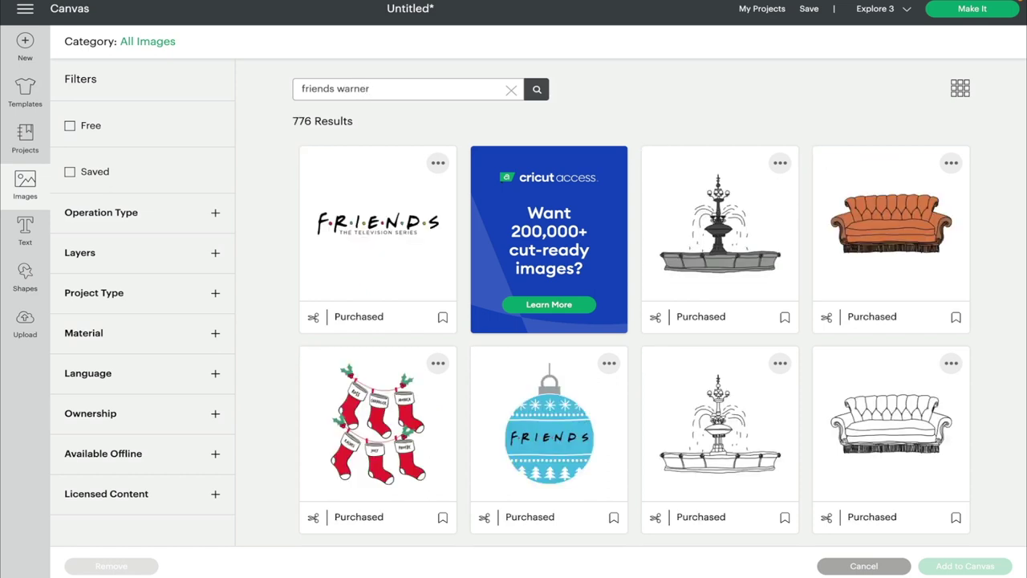
Browse the search results, view the image sets related to the FRIENDS logo image, and return to the results.
scroll(693, 227, "down", 3)
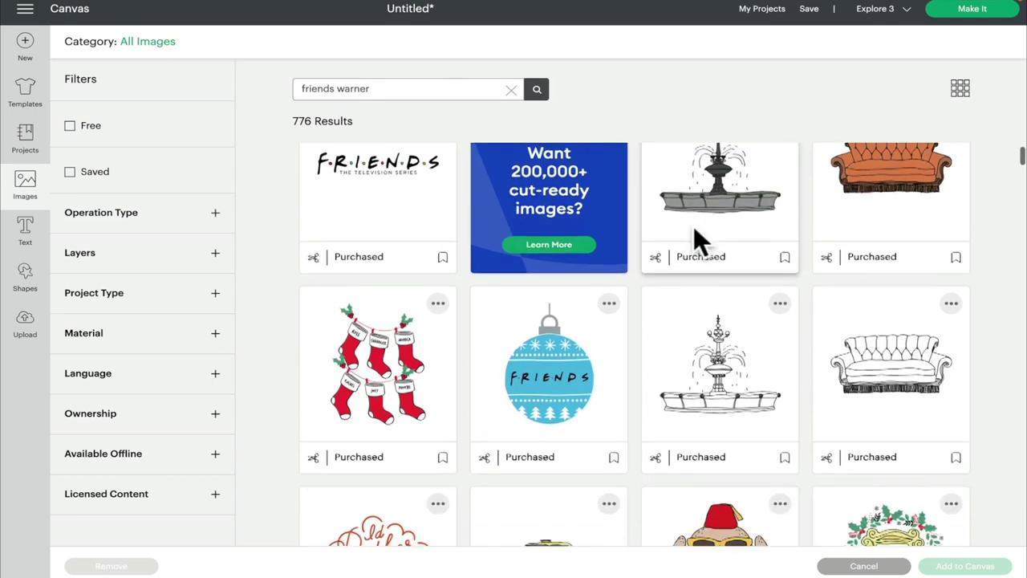
scroll(693, 226, "down", 3)
scroll(694, 226, "down", 6)
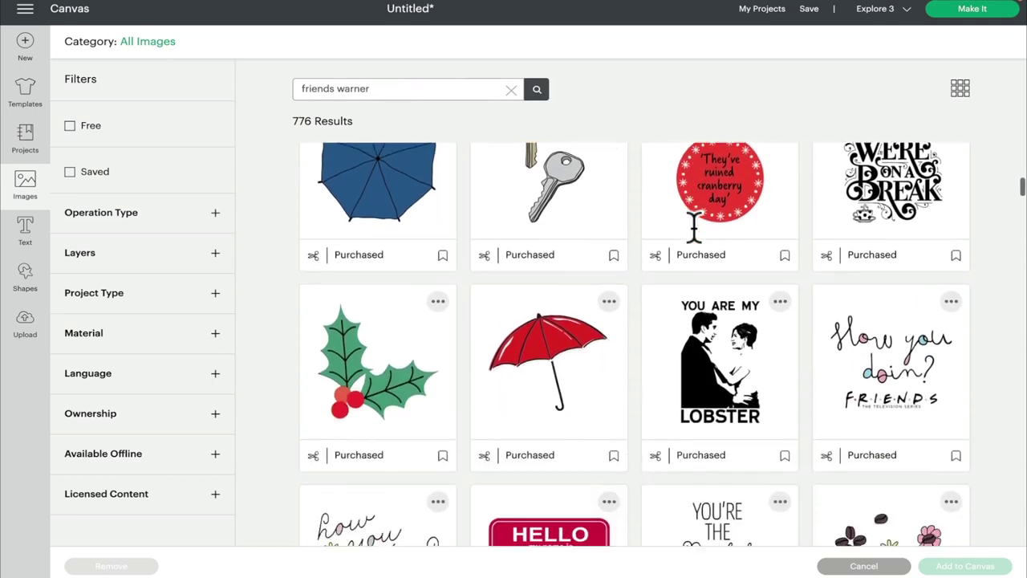
scroll(693, 226, "down", 5)
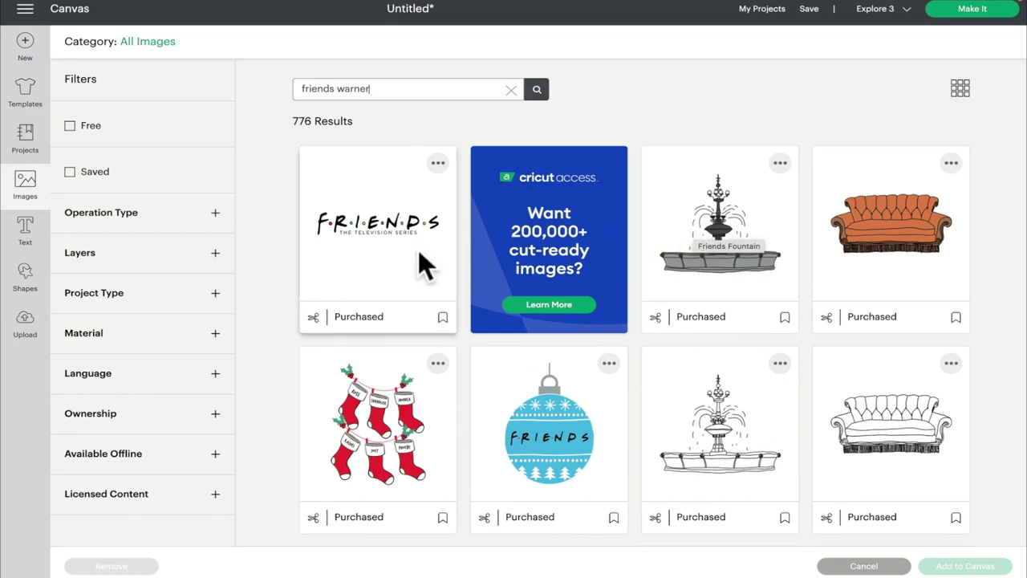
left_click(438, 163)
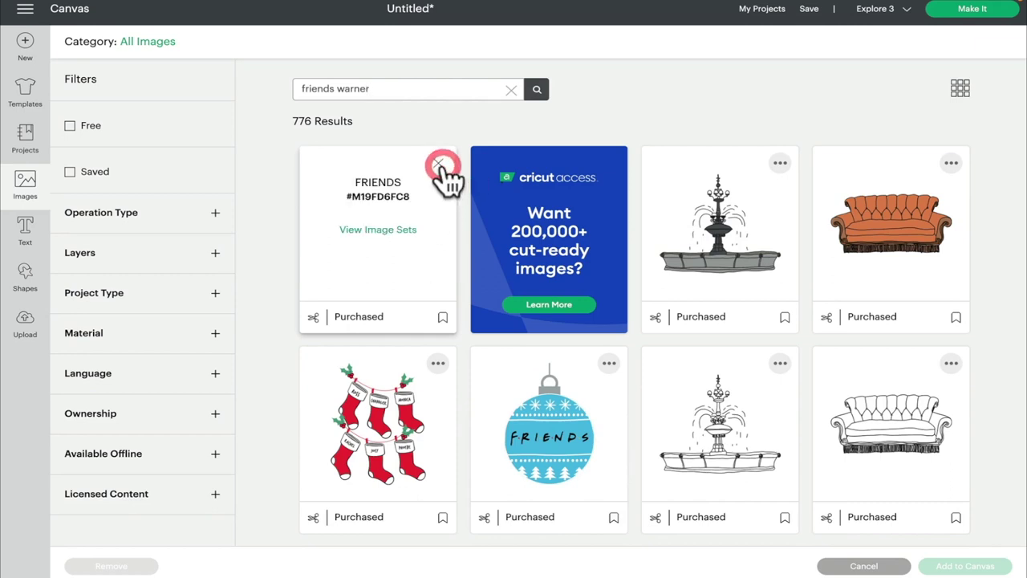
left_click(410, 231)
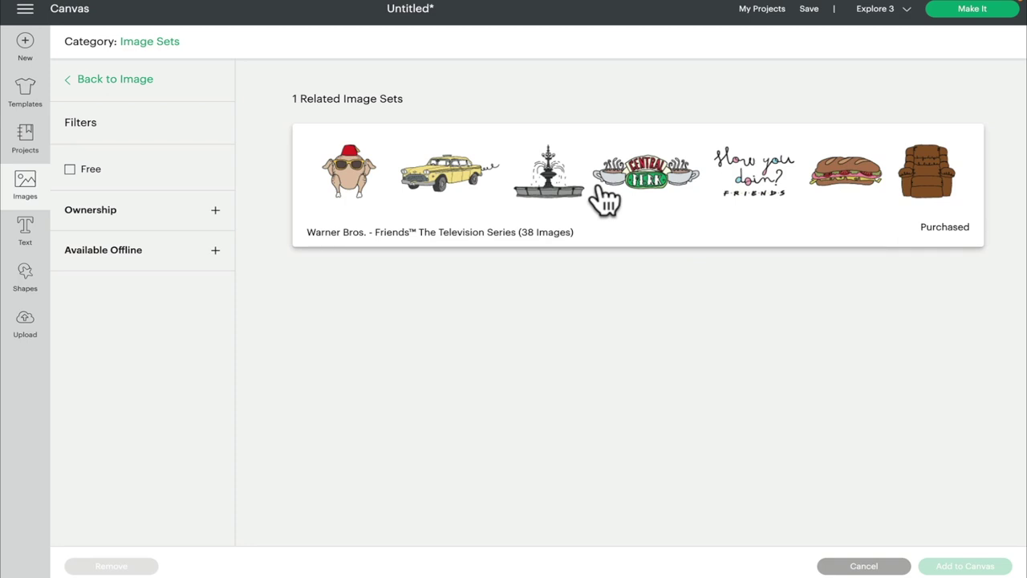
left_click(115, 79)
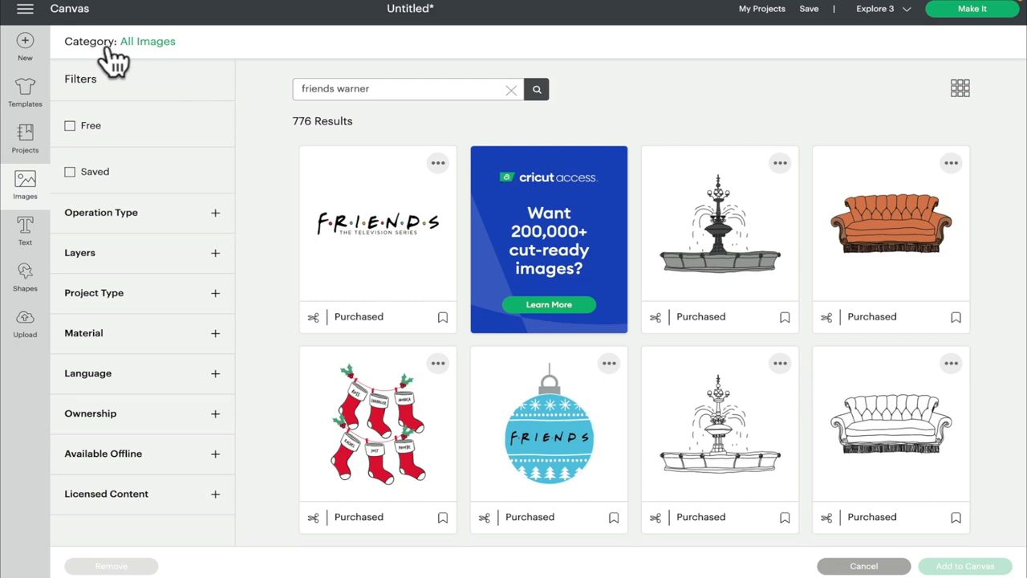
Switch the image category to Image Sets and search it for "friends warner".
left_click(148, 46)
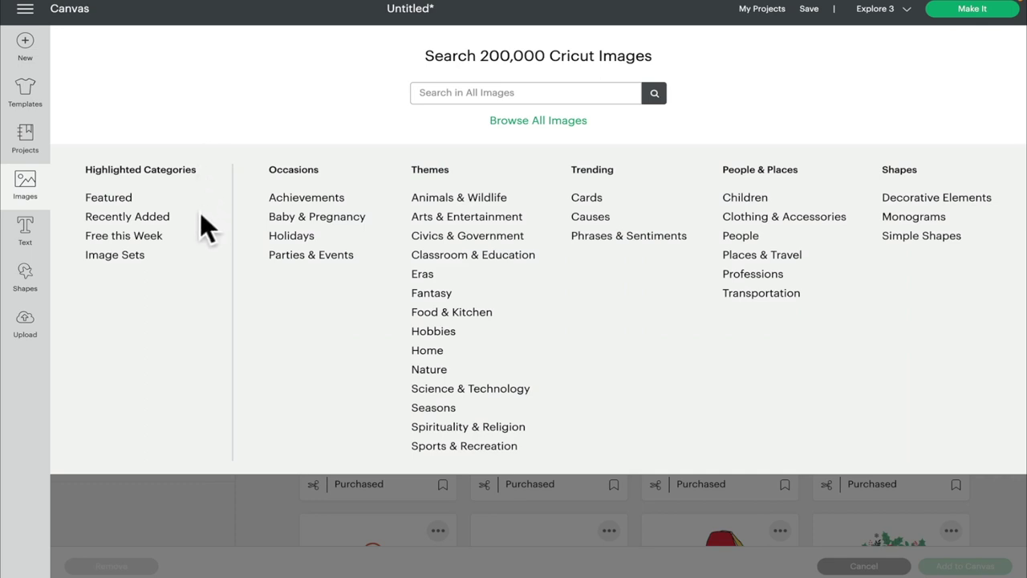
left_click(115, 256)
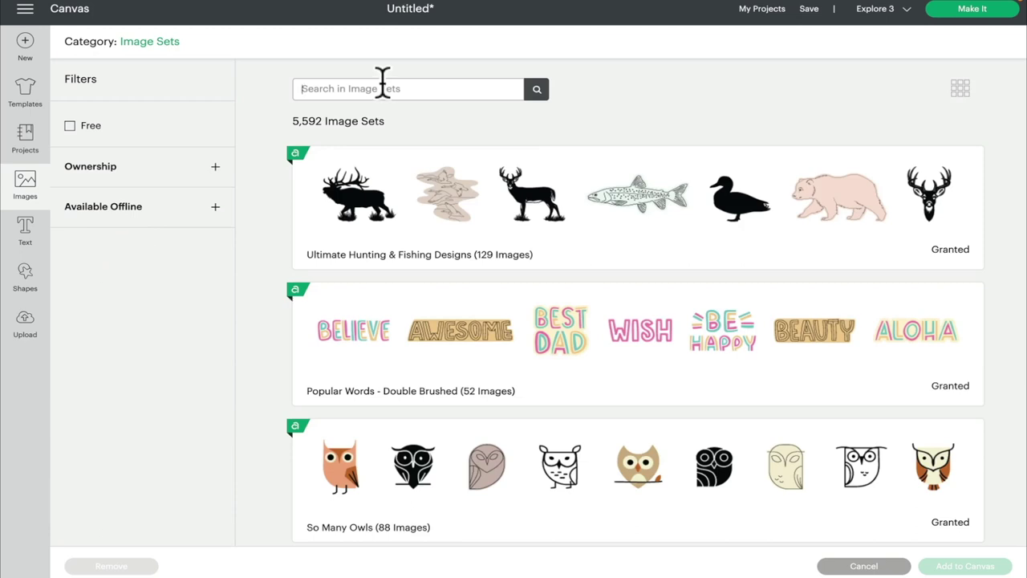
left_click(382, 83)
type("frie")
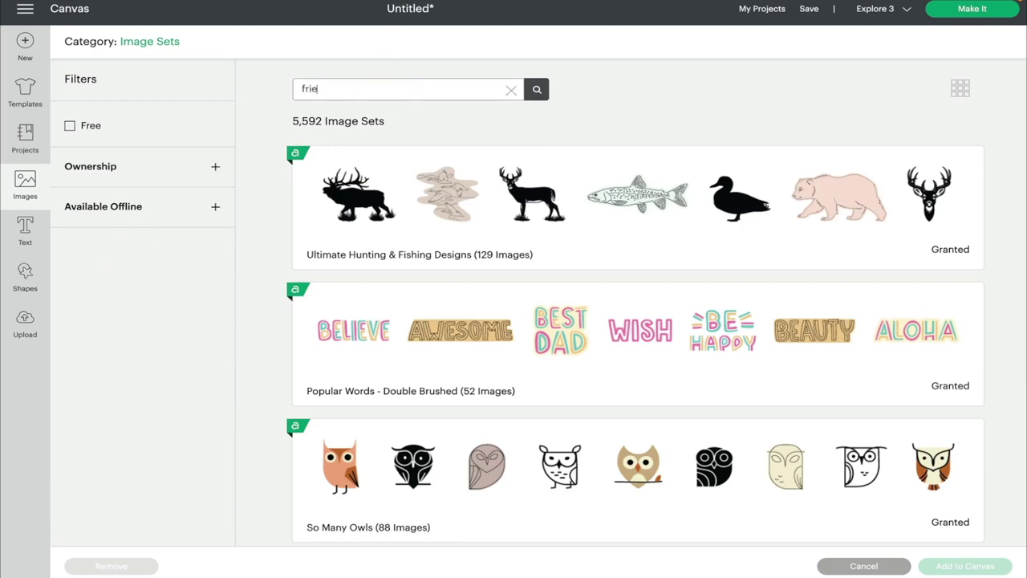
type("nds warner")
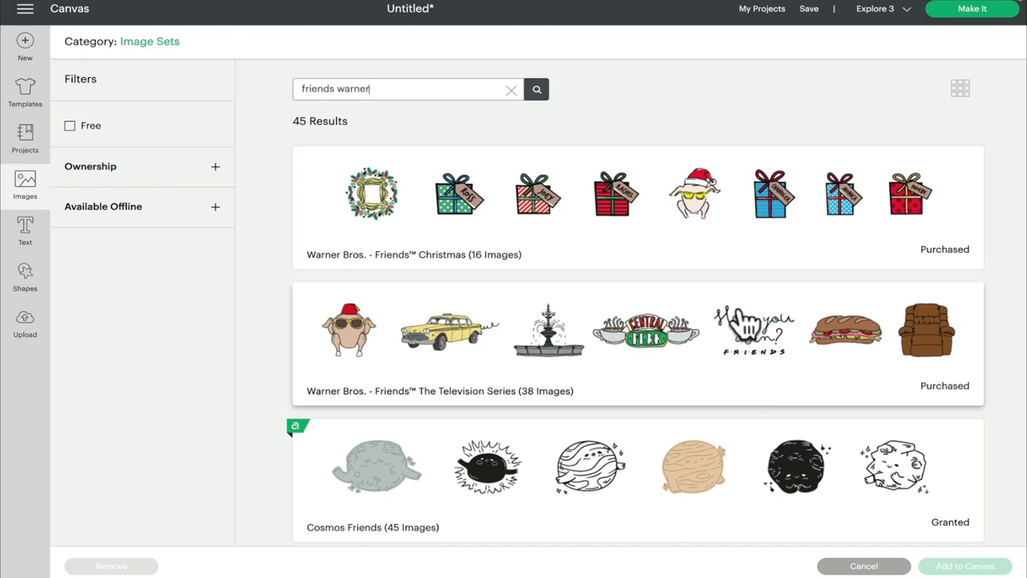
Open the "Warner Bros. - Friends™ Christmas" image set and look through its images.
left_click(723, 263)
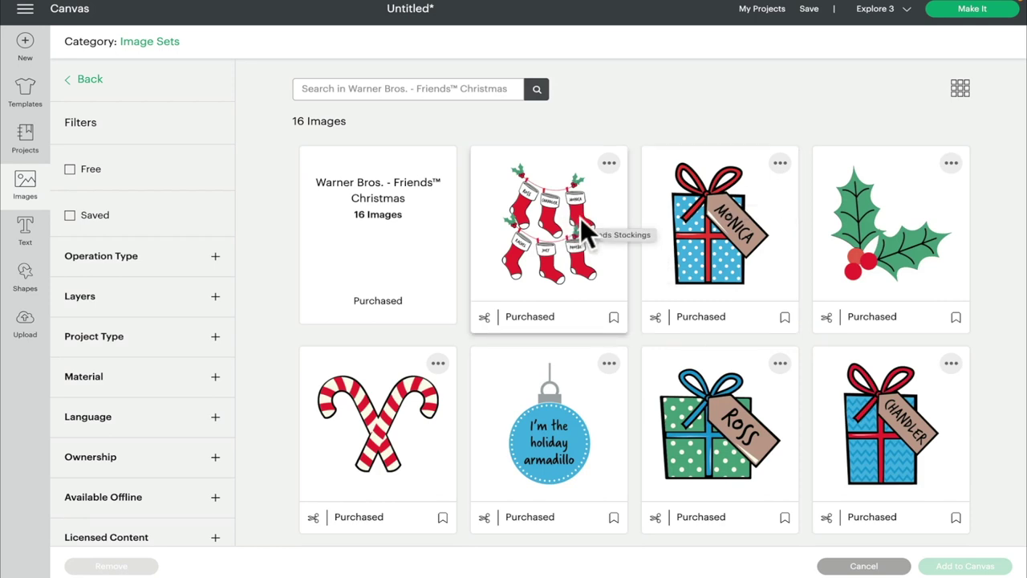
scroll(636, 376, "down", 5)
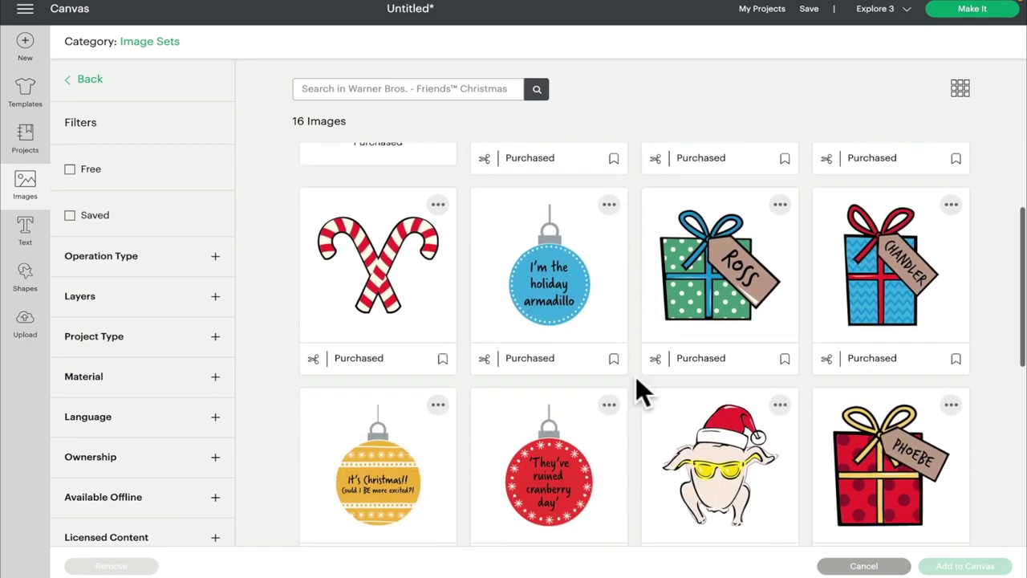
scroll(636, 381, "down", 5)
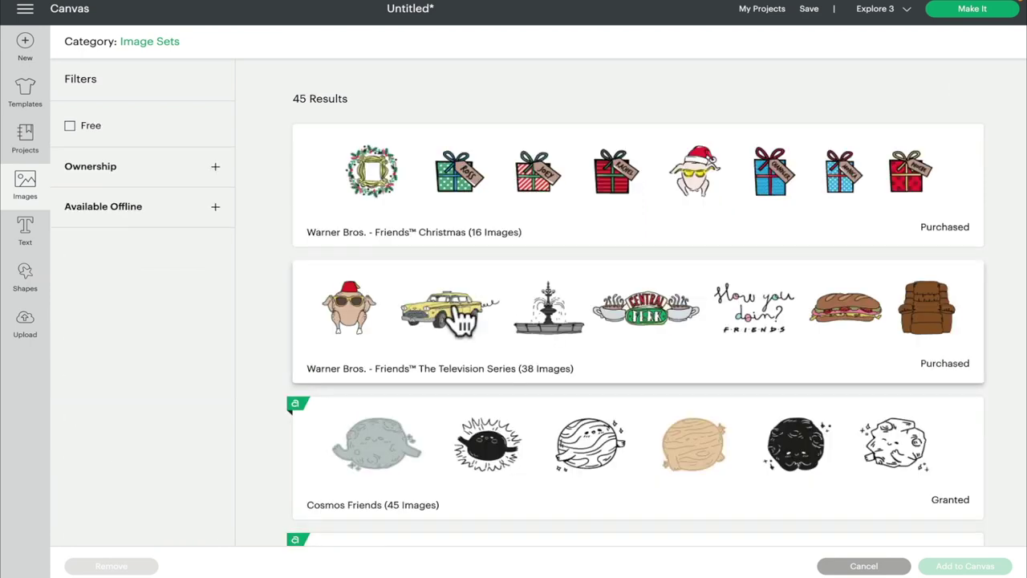
Open the "Warner Bros. - Friends™ The Television Series" image set and look through its designs.
left_click(455, 307)
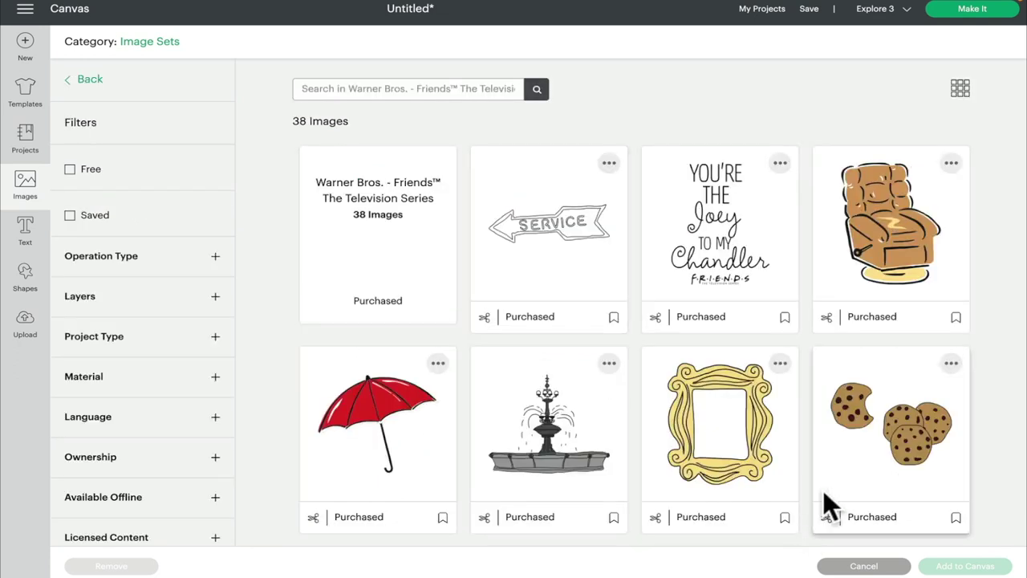
scroll(827, 497, "down", 1)
scroll(823, 491, "down", 1)
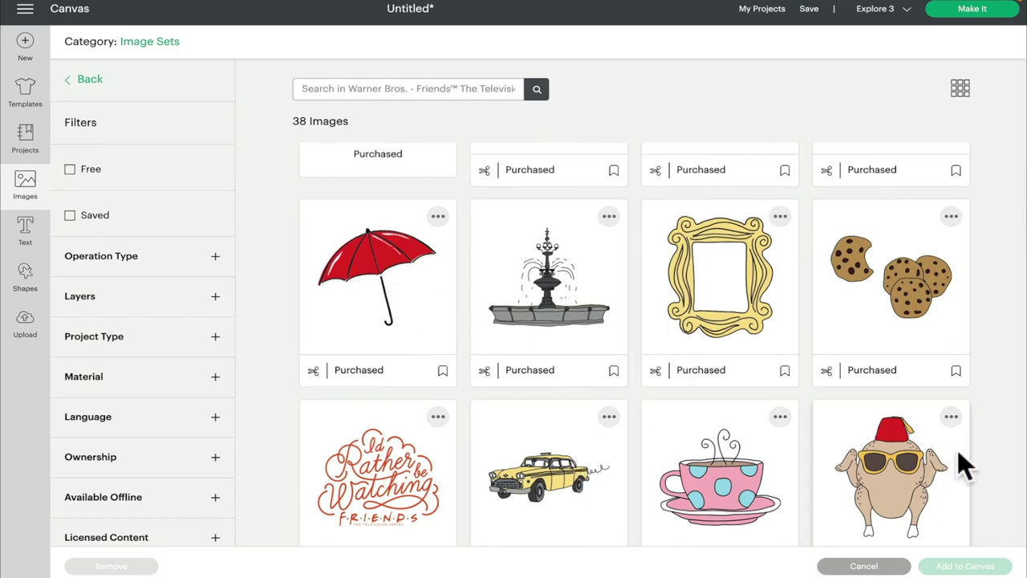
scroll(911, 484, "down", 3)
scroll(910, 484, "up", 2)
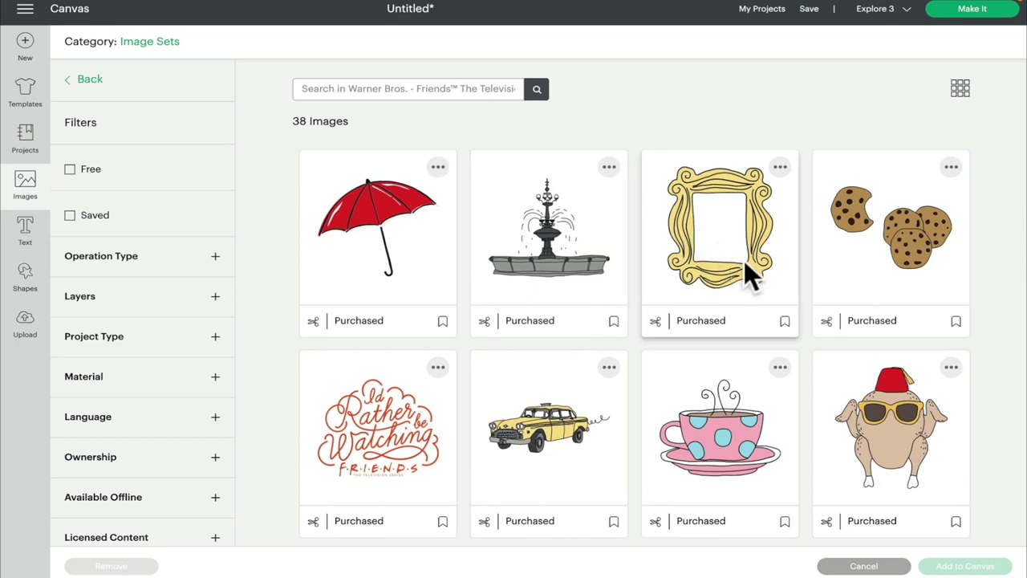
scroll(743, 260, "down", 5)
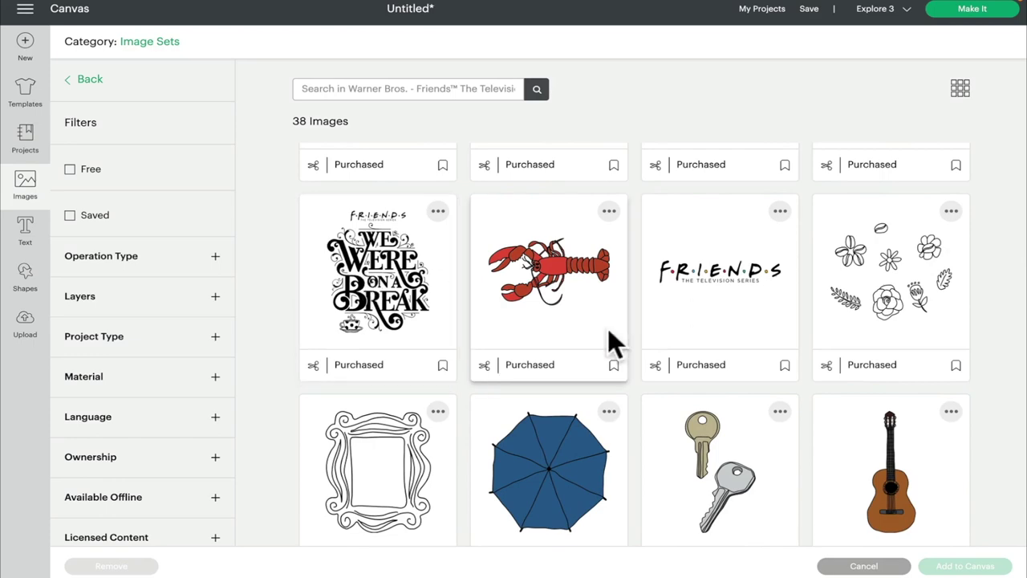
scroll(608, 334, "down", 5)
scroll(607, 341, "down", 5)
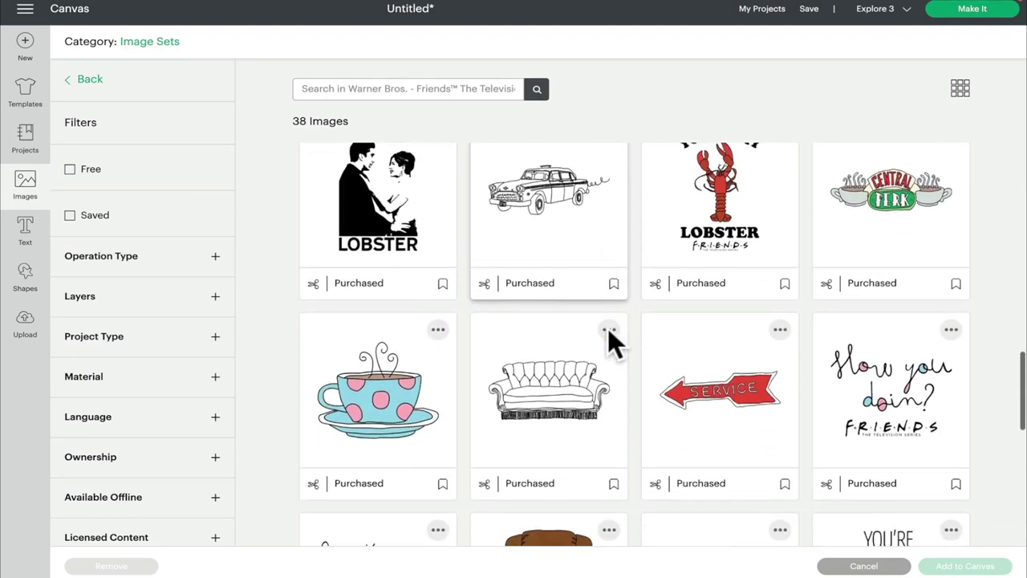